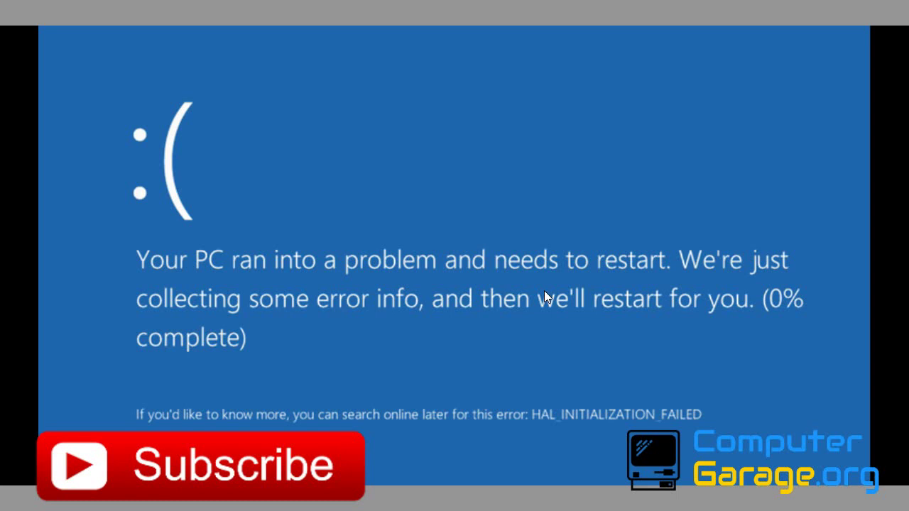
mouse_move(456, 256)
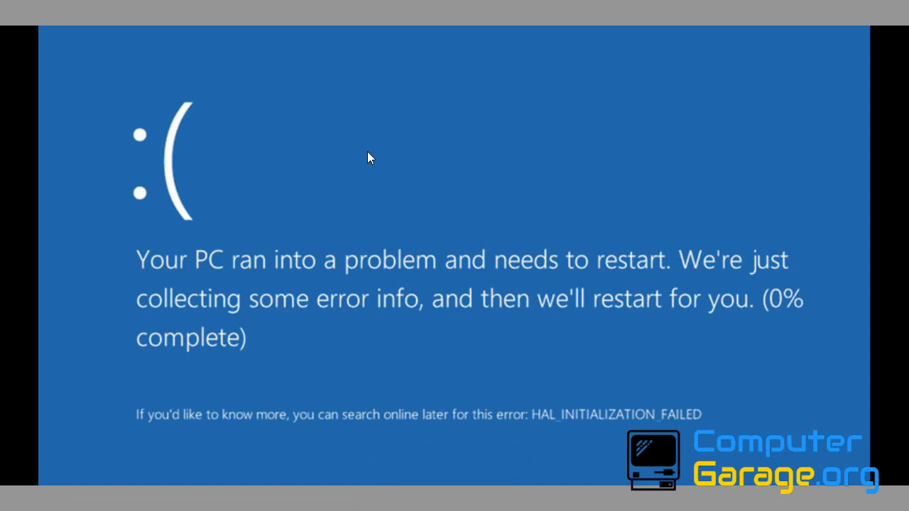
mouse_move(561, 201)
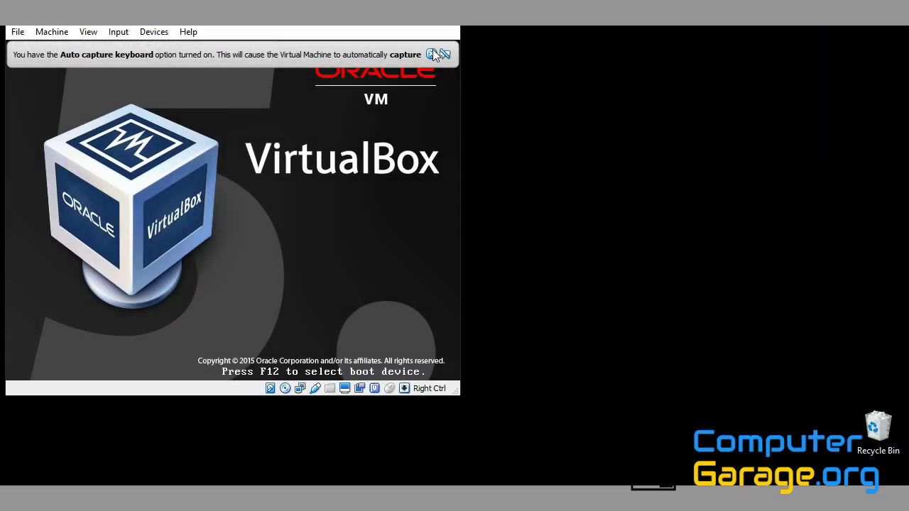
Step: Boot the virtual machine from the Windows installation disc and decline to continue the previously started upgrade
click(431, 53)
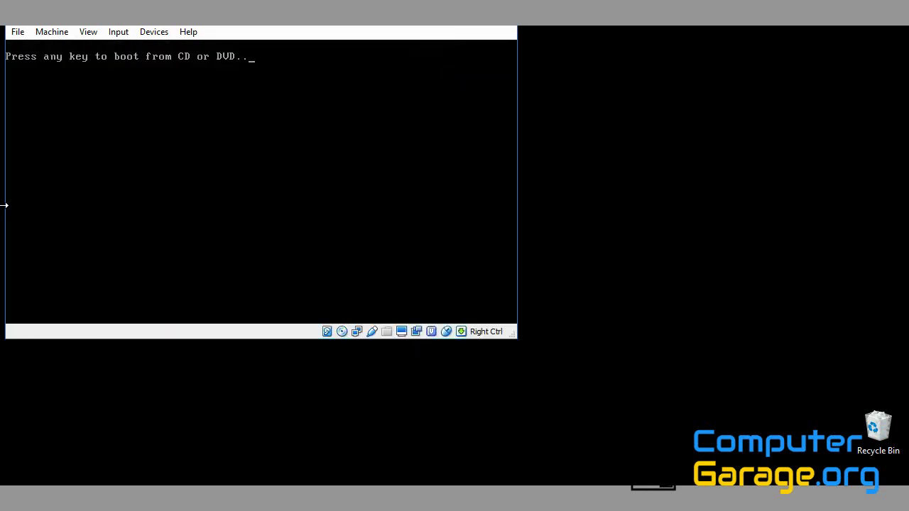
key(Return)
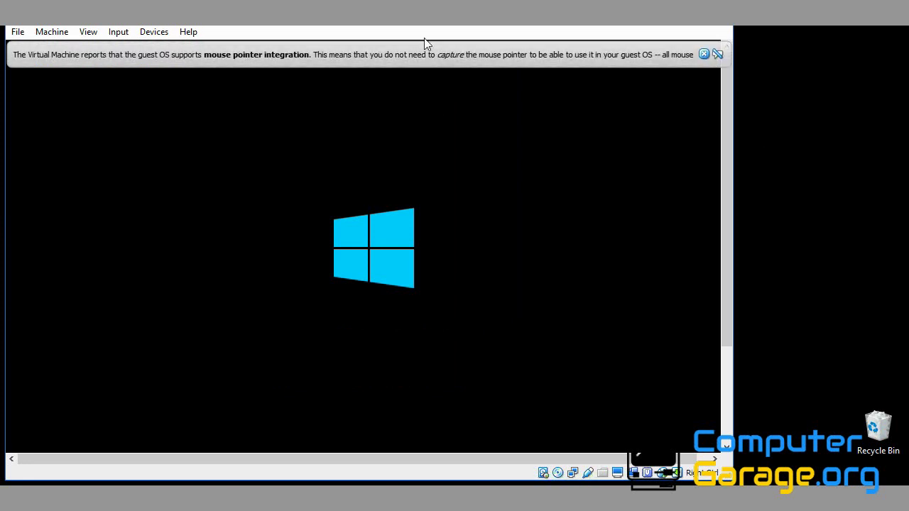
click(702, 54)
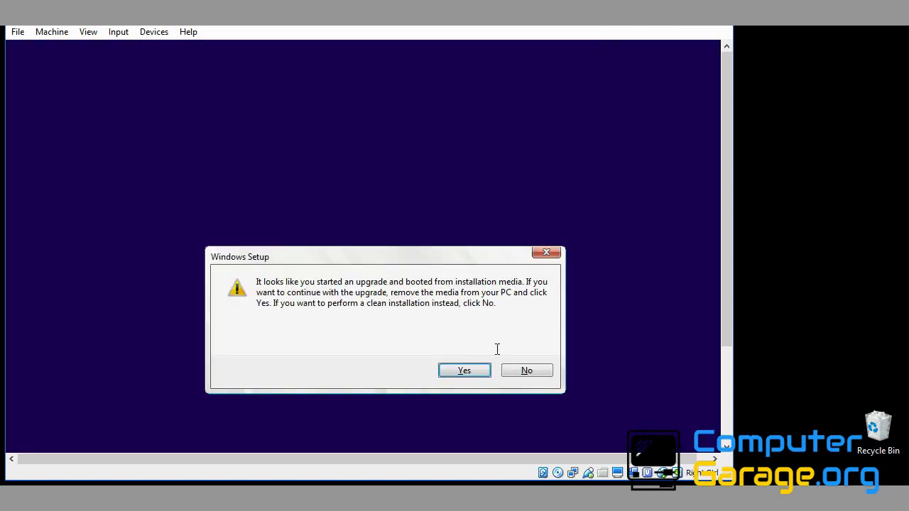
click(546, 370)
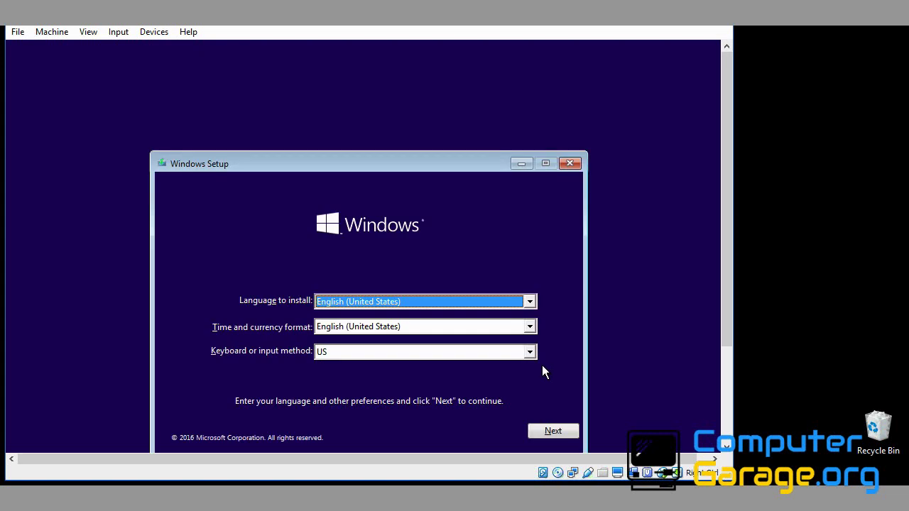
Step: Accept the default language settings in Windows Setup and enter the advanced troubleshooting options for repairing the computer
drag(467, 153, 478, 69)
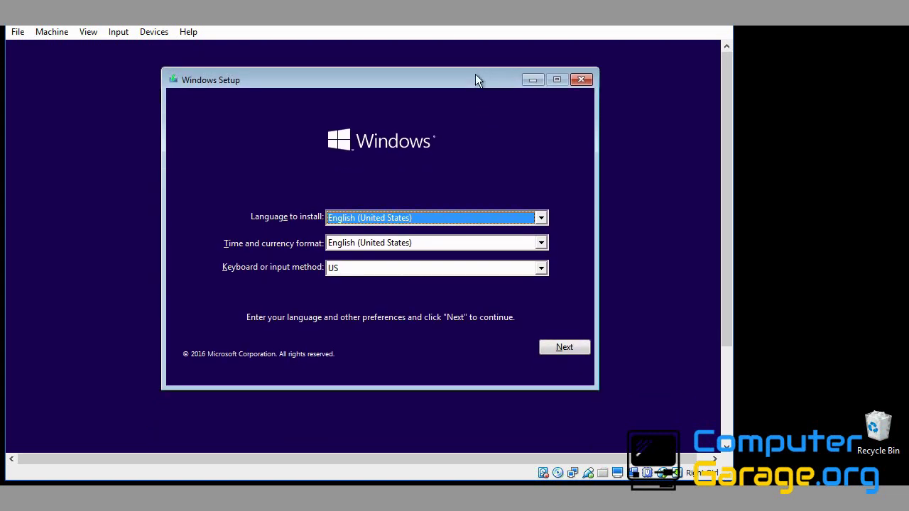
click(566, 351)
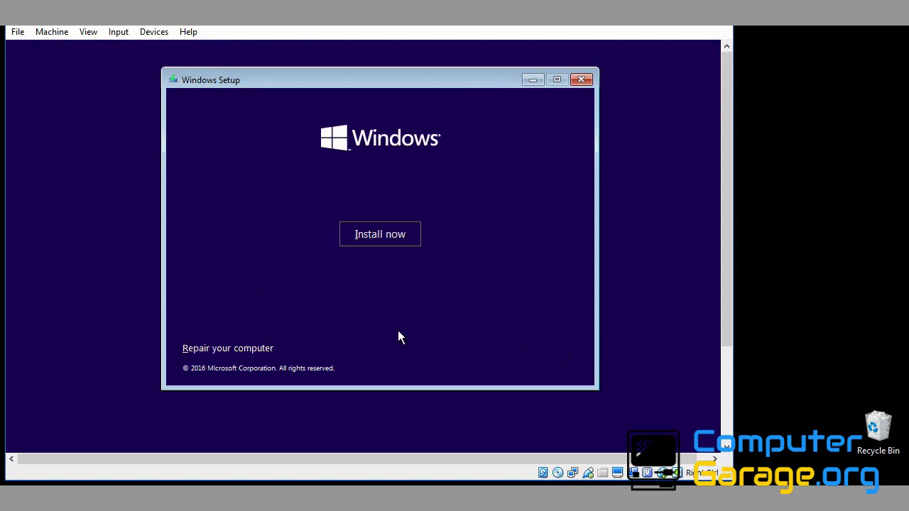
click(220, 350)
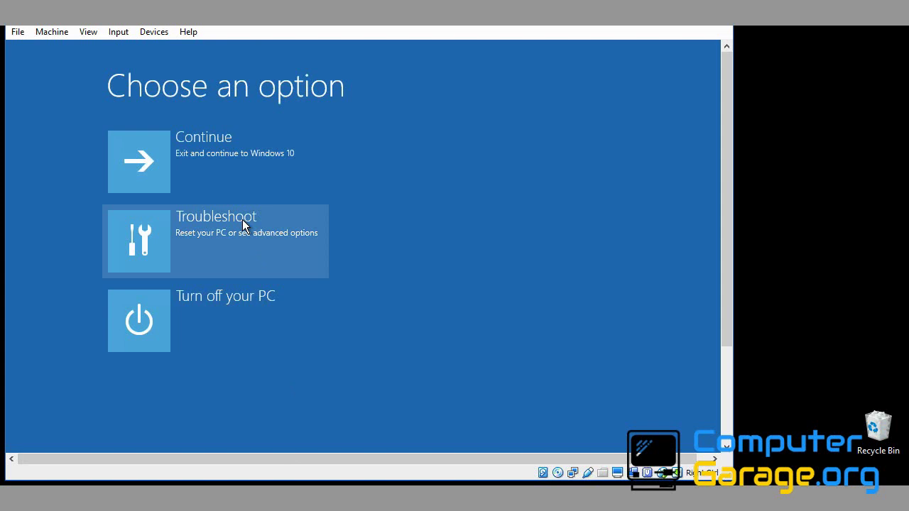
click(242, 225)
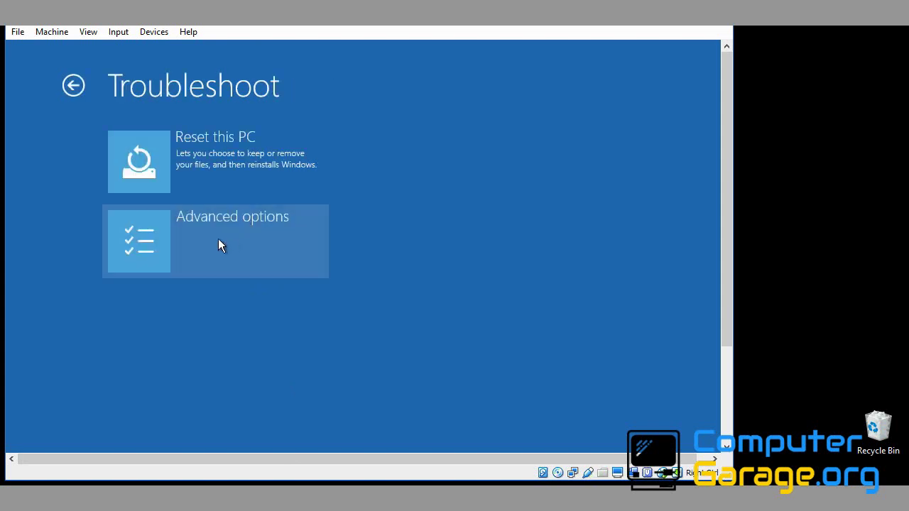
click(218, 241)
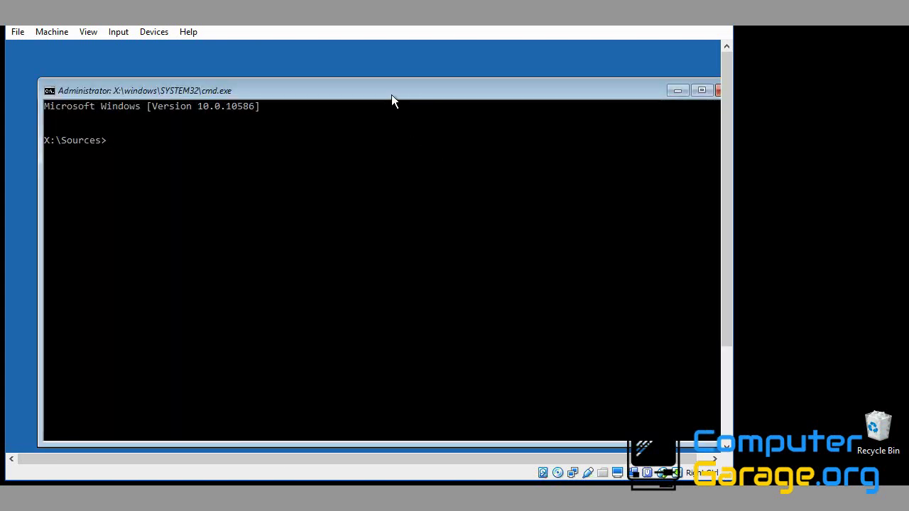
Step: Check and repair the disk with "chkdsk C: /f /r" at the command prompt and close the console when the scan ends
drag(390, 95, 391, 94)
text(ch)
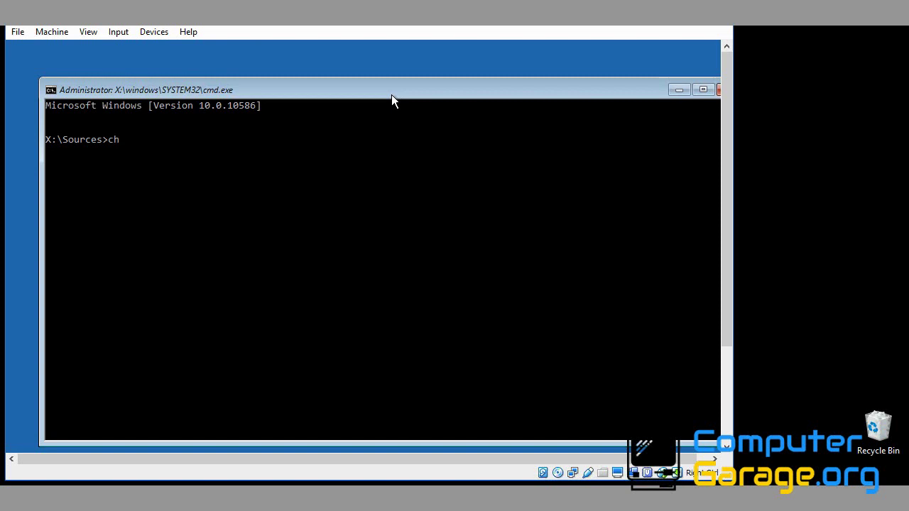
text(kdsk C: /r)
key(BackSpace)
text(f /r)
key(Return)
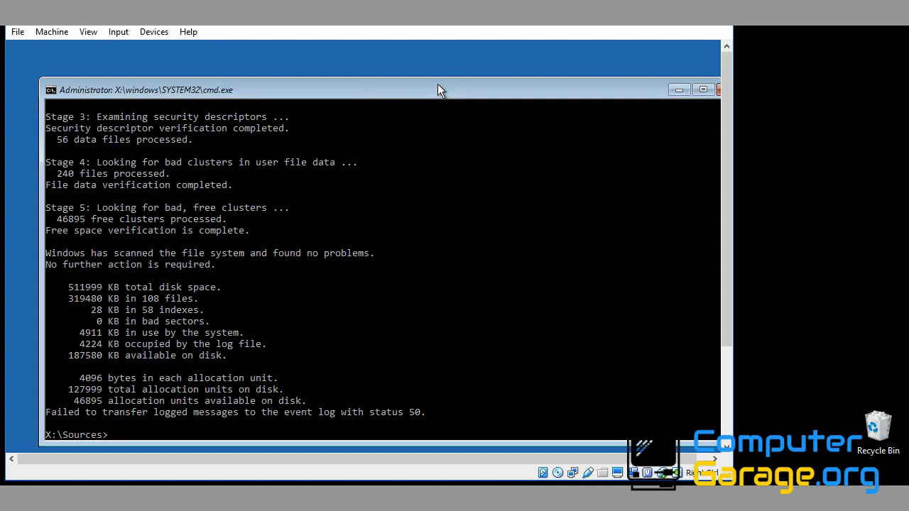
drag(438, 83, 415, 76)
click(705, 82)
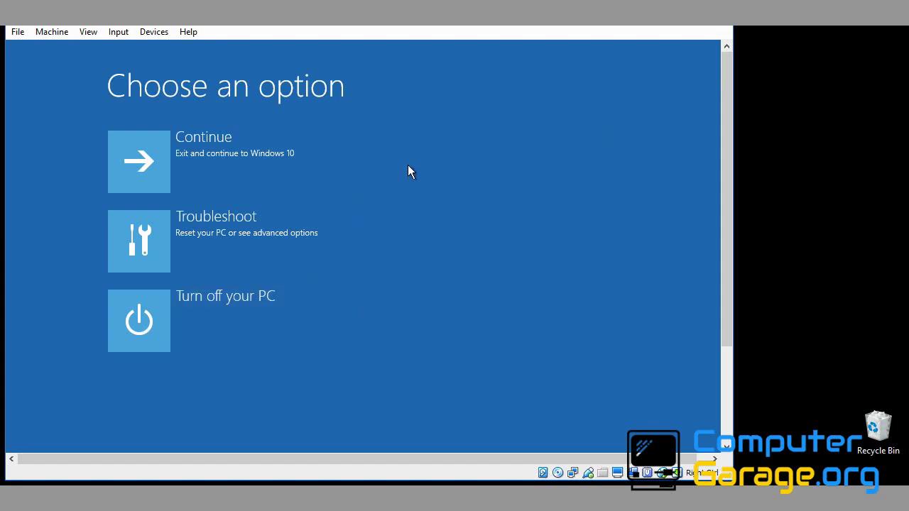
Step: Reopen the Command Prompt from the advanced troubleshooting options and start a system file scan with "sfc /scannow"
click(258, 240)
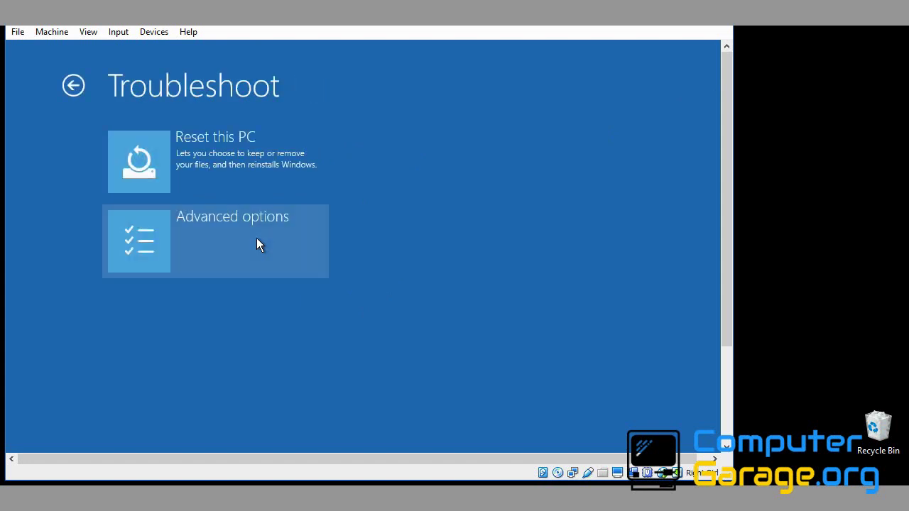
click(247, 246)
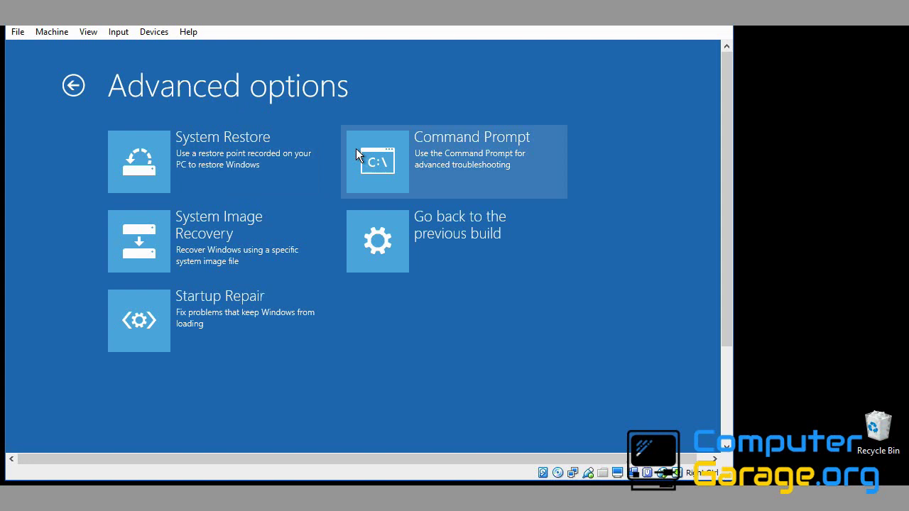
click(456, 167)
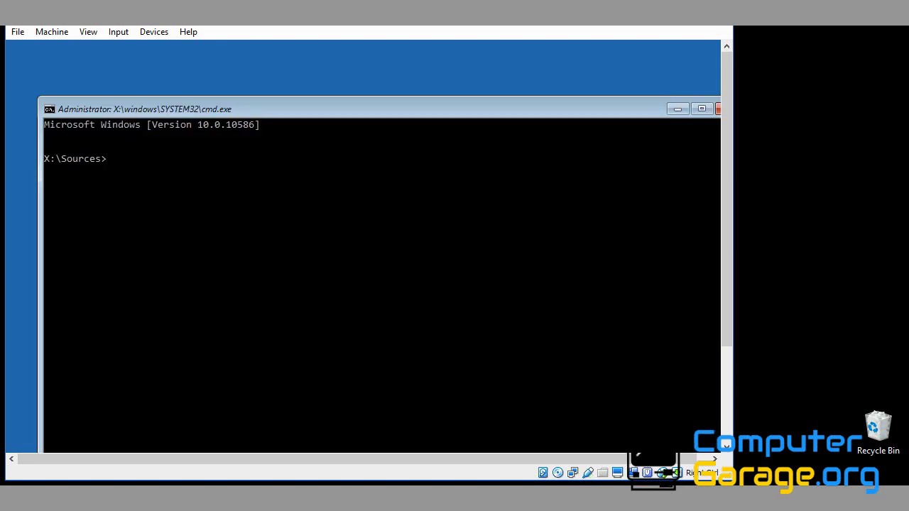
text(sfc /scannow)
key(Return)
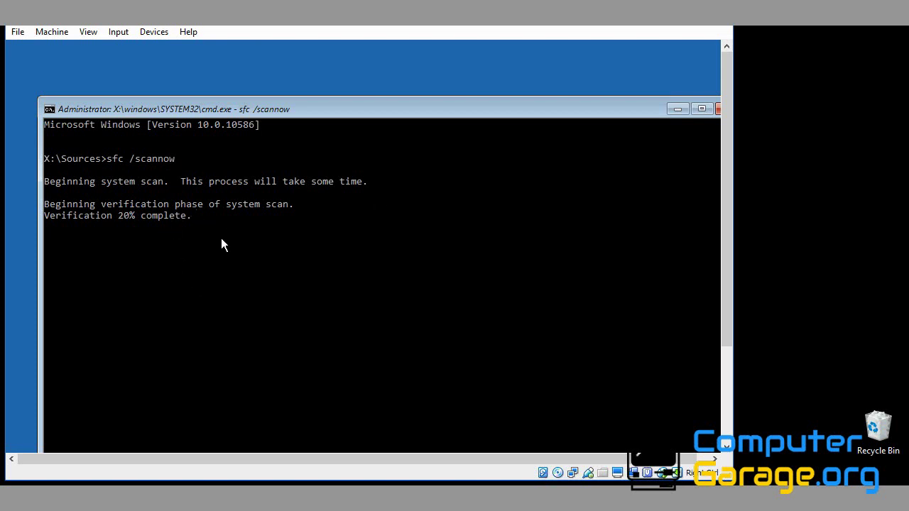
Step: Abort the running system file scan and close the command prompt
drag(564, 110, 542, 91)
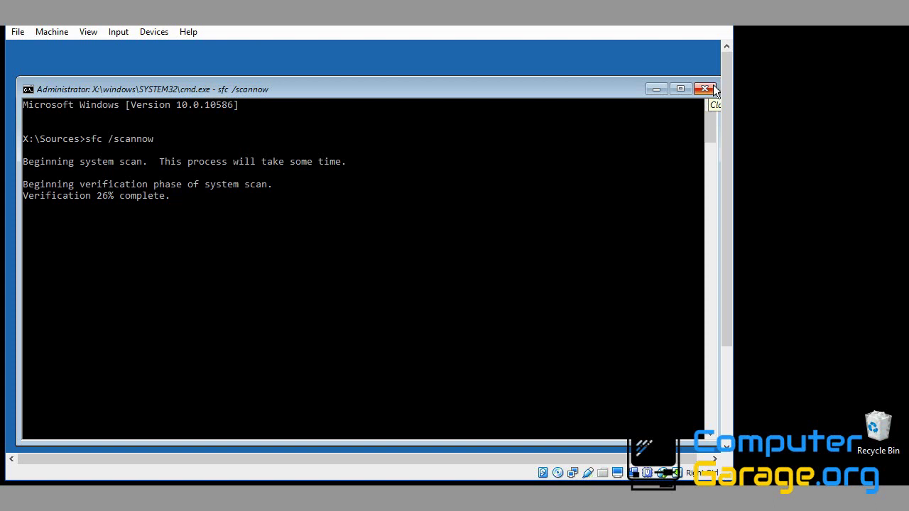
key(ctrl+c)
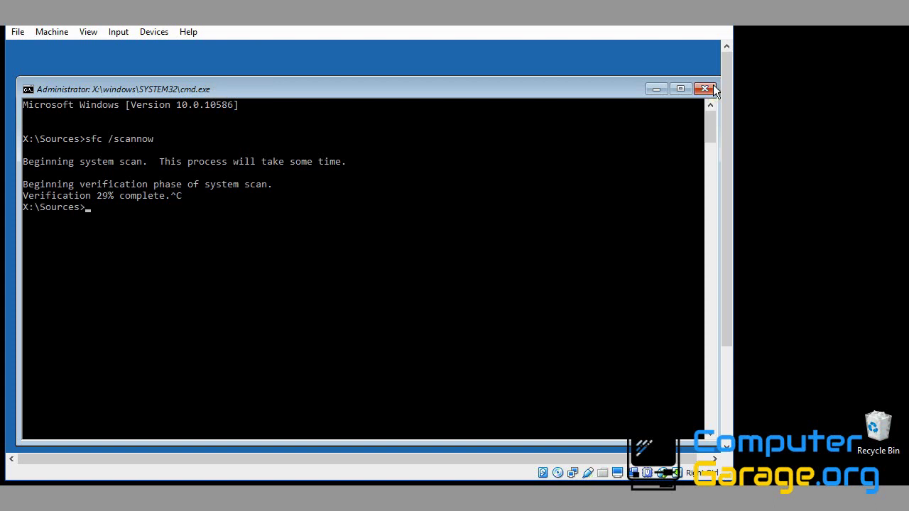
click(713, 88)
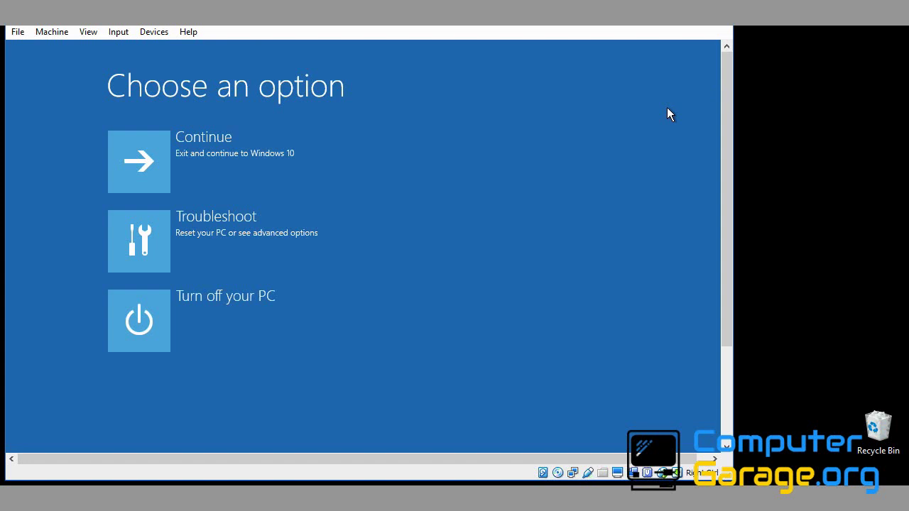
Step: Look over the System Restore entry in the advanced options and return to the Troubleshoot choices
click(219, 239)
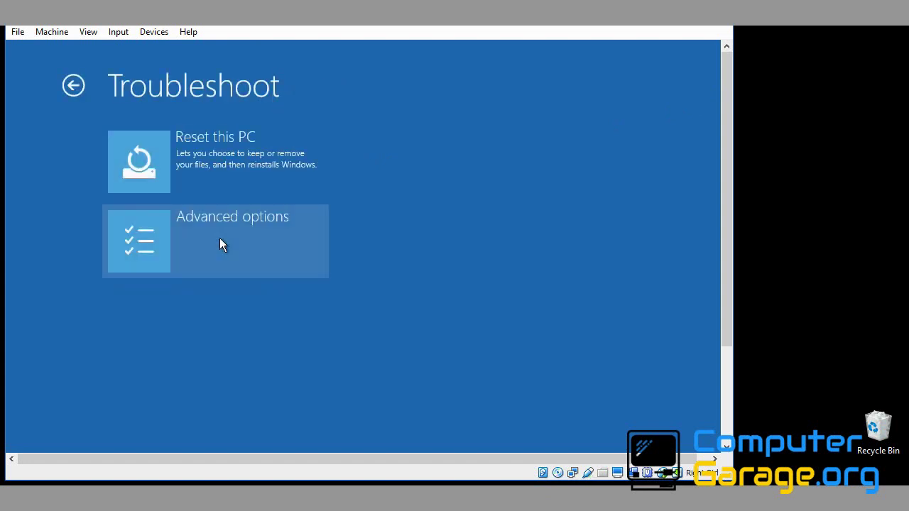
click(219, 245)
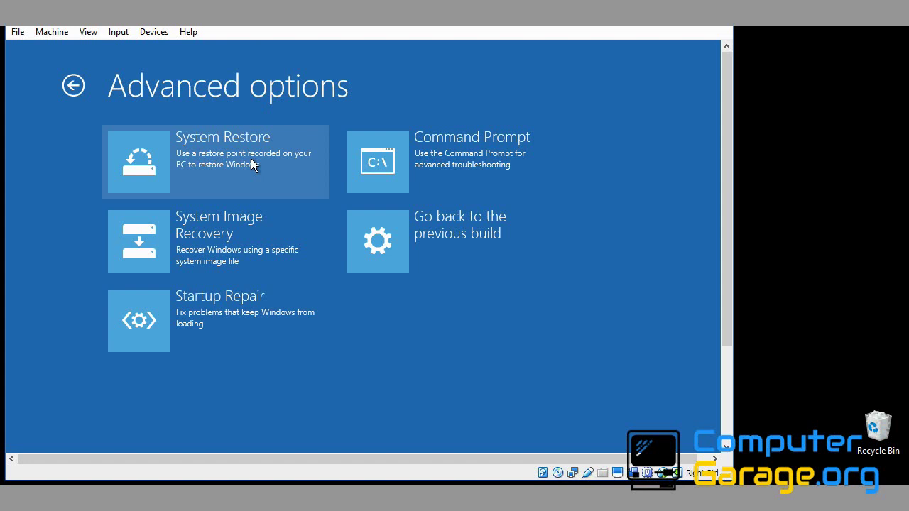
click(74, 85)
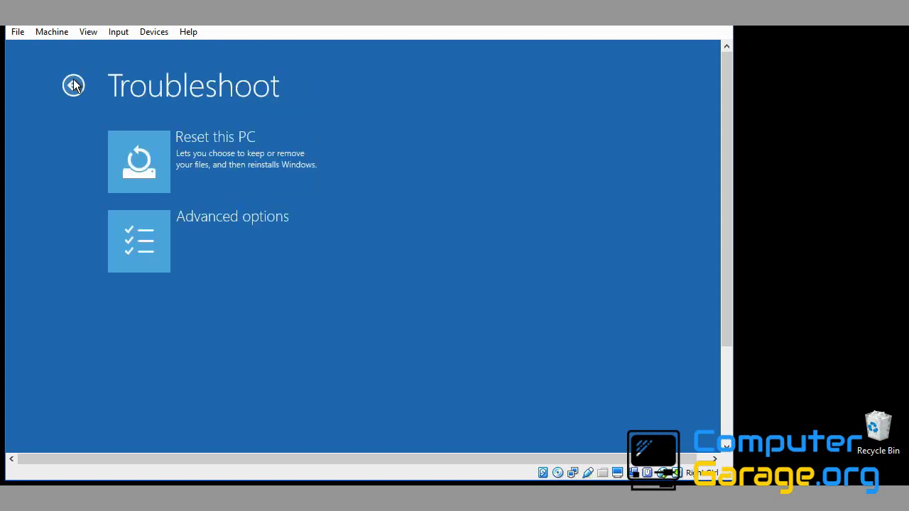
Step: Open Reset this PC to show the choices for keeping personal files or removing everything
click(250, 154)
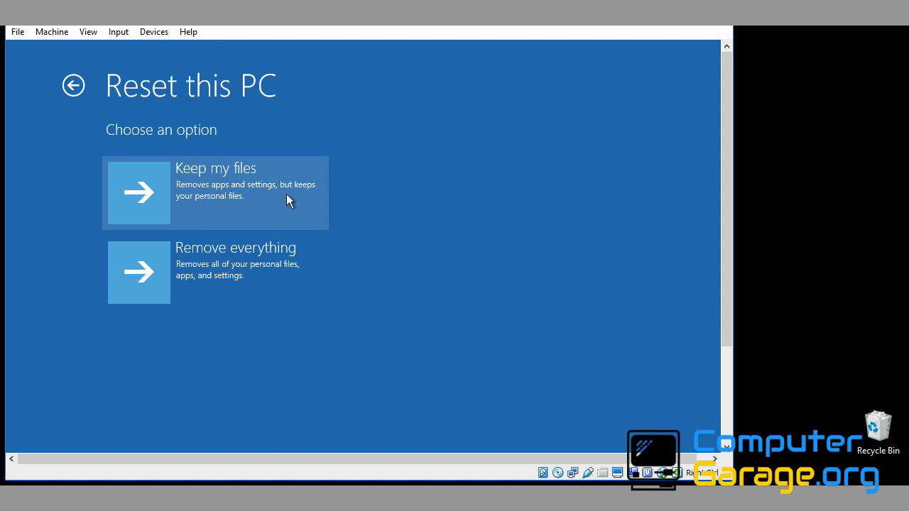
click(304, 213)
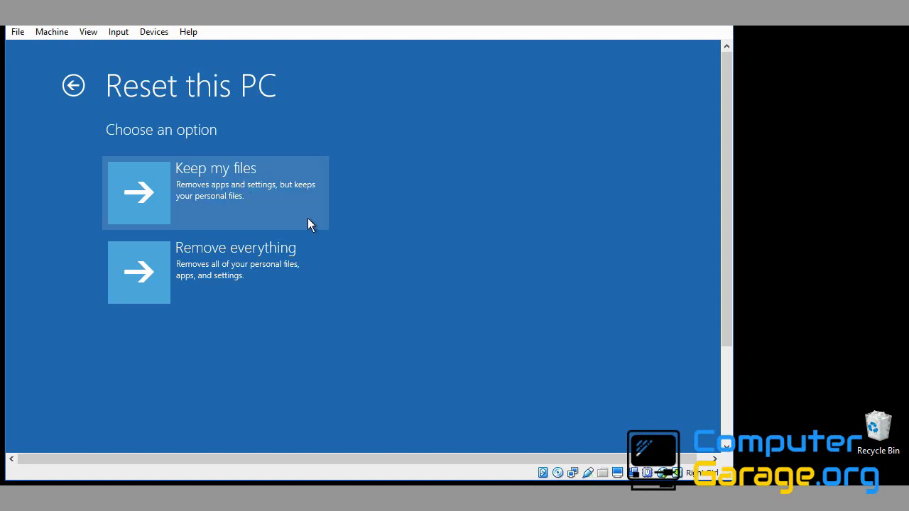